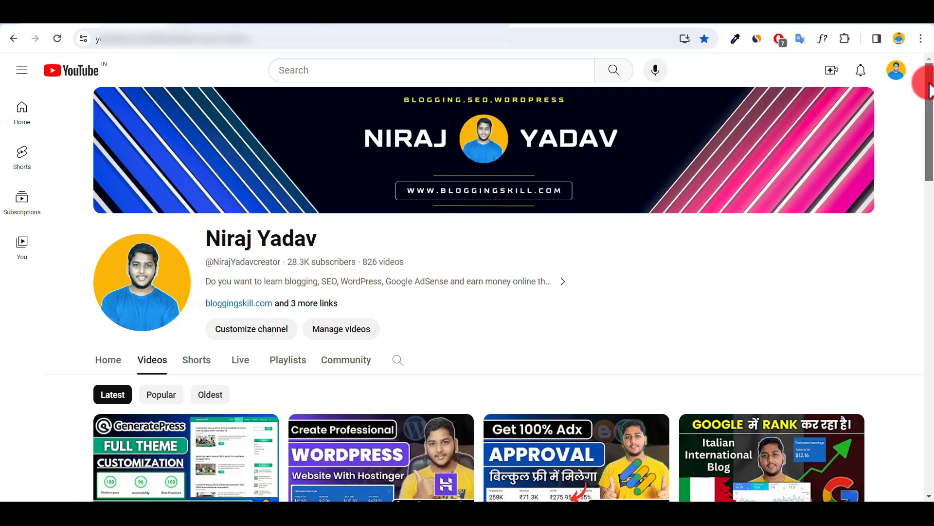
{"action": "left_click_drag", "start_coordinate": [927, 90], "coordinate": [927, 151]}
{"action": "left_click", "coordinate": [379, 417]}
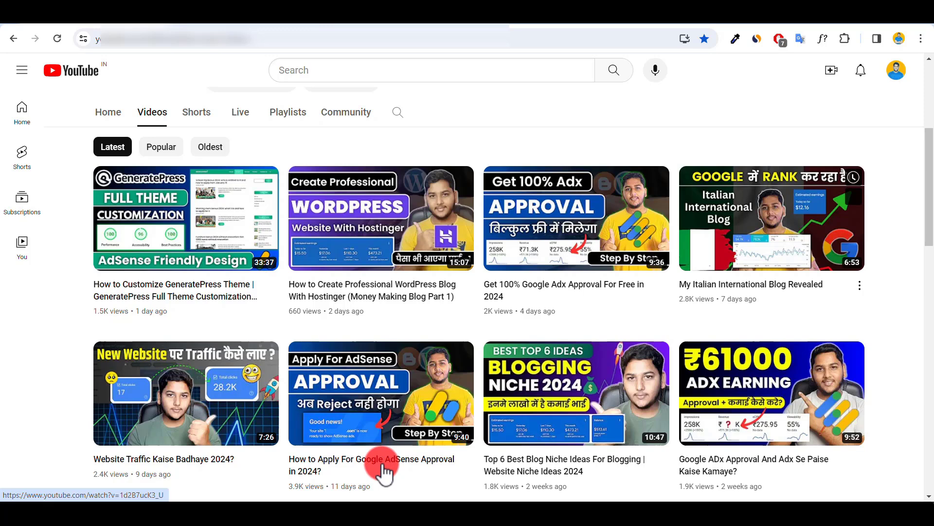
{"action": "scroll", "coordinate": [382, 469], "scroll_direction": "up", "scroll_amount": 5}
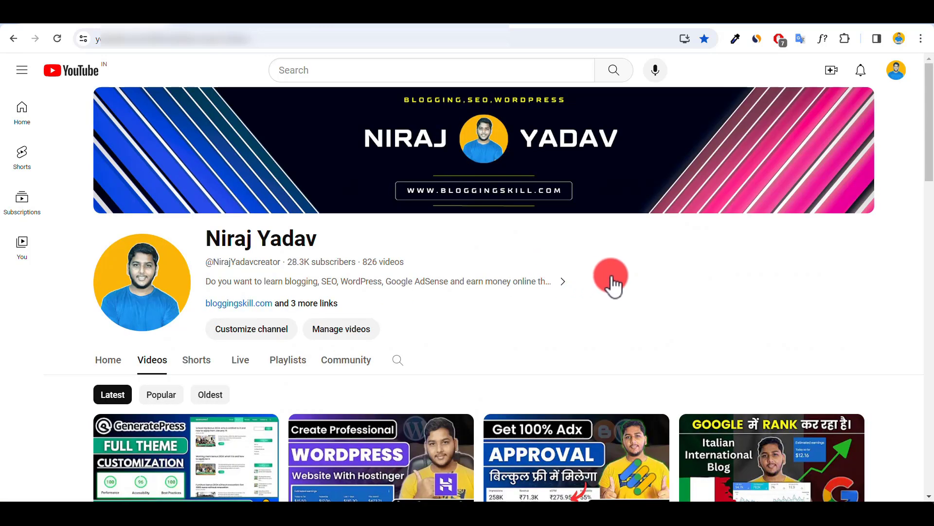
Step: Look over the Blogging Zones blog's live homepage and return to its Blogger Earnings page
{"action": "left_click", "coordinate": [213, 15]}
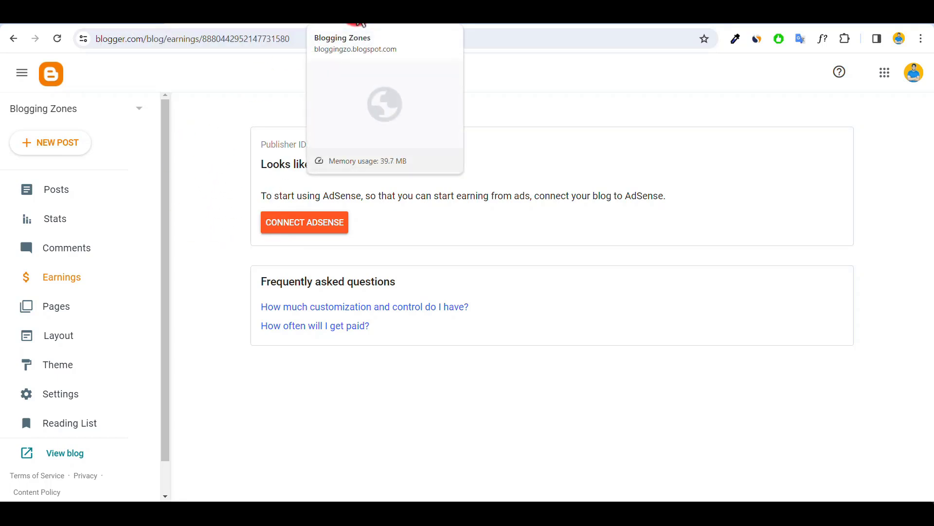
{"action": "left_click", "coordinate": [361, 22]}
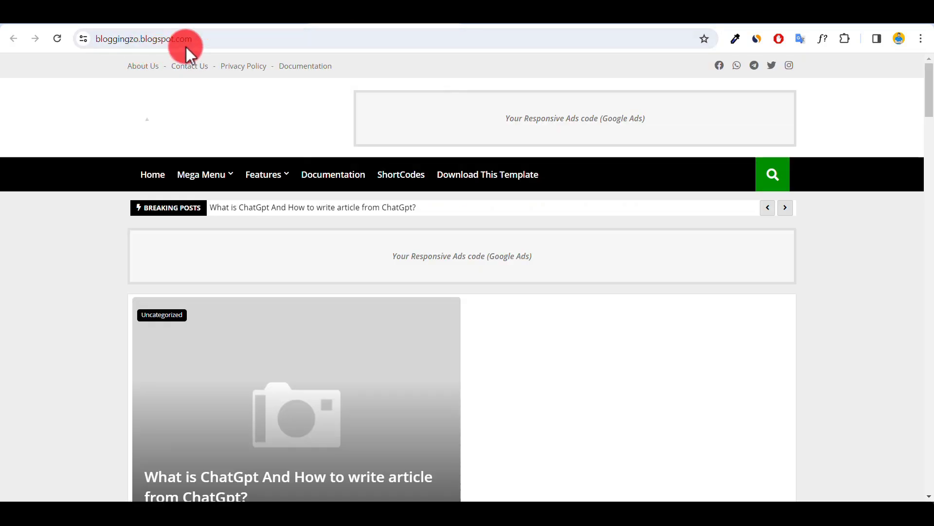
{"action": "left_click", "coordinate": [228, 21]}
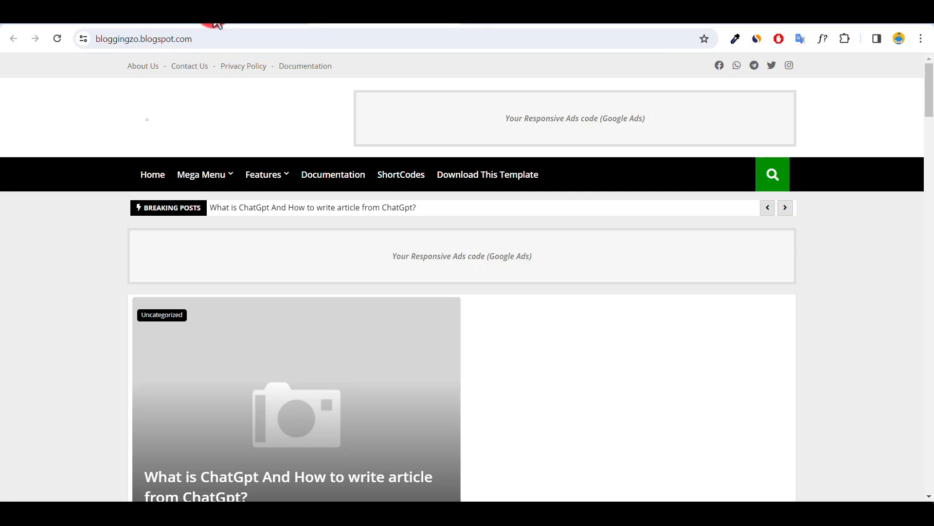
{"action": "left_click", "coordinate": [215, 24]}
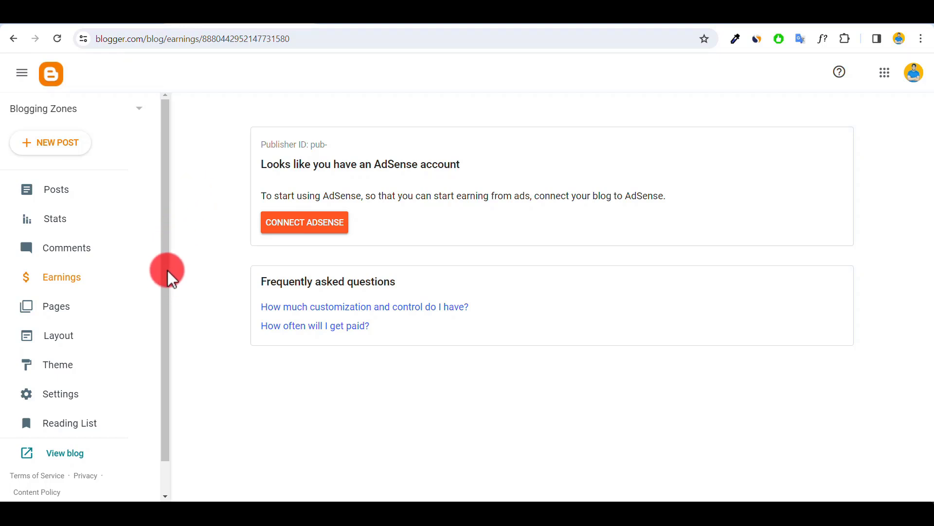
{"action": "left_click_drag", "start_coordinate": [168, 277], "coordinate": [168, 297]}
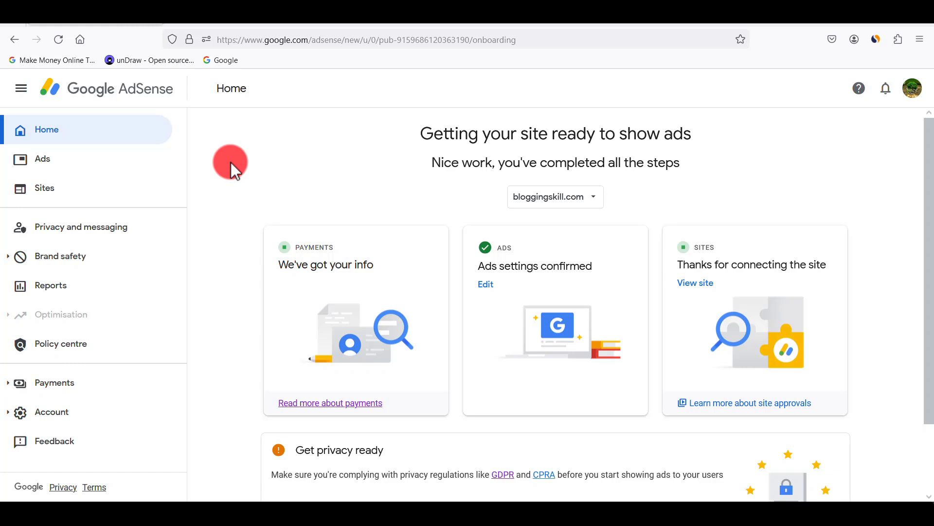
Step: Show the managed sites in Google AdSense and view the form for adding a site without saving anything
{"action": "left_click", "coordinate": [47, 199]}
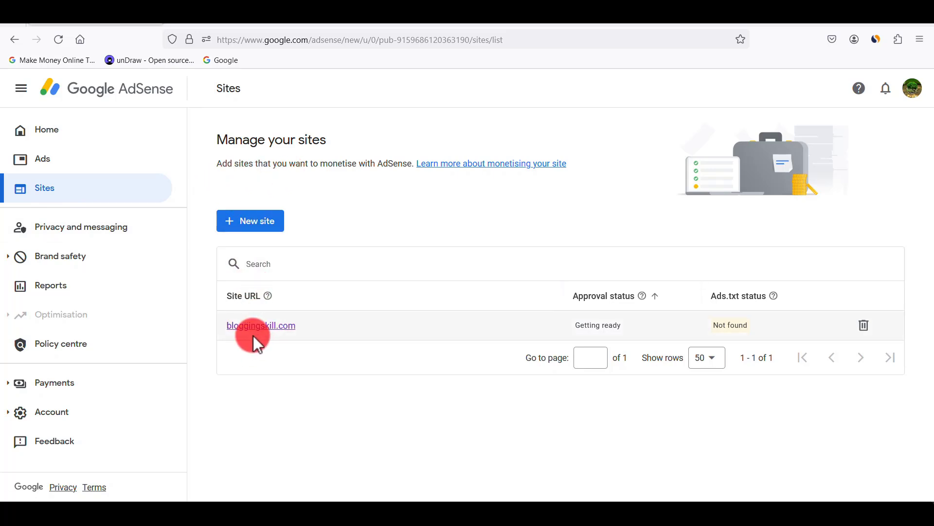
{"action": "left_click", "coordinate": [251, 224]}
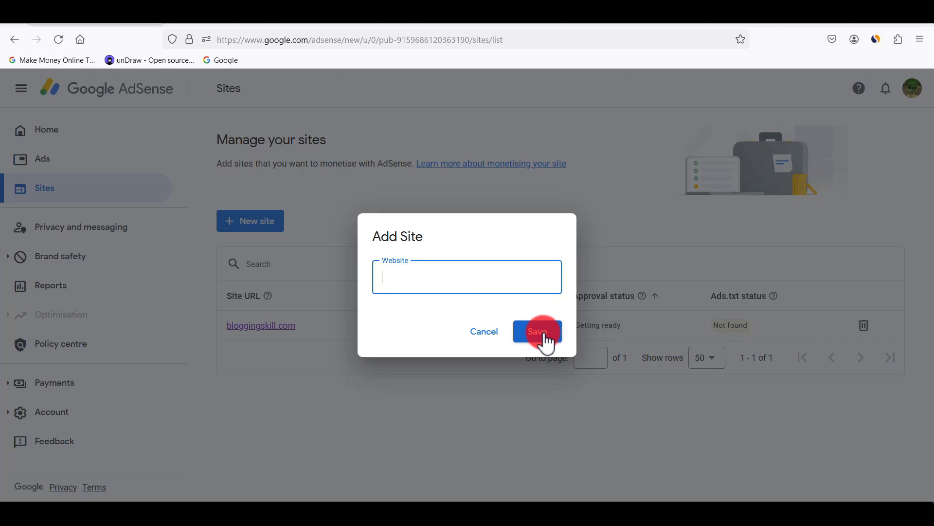
{"action": "left_click", "coordinate": [494, 338]}
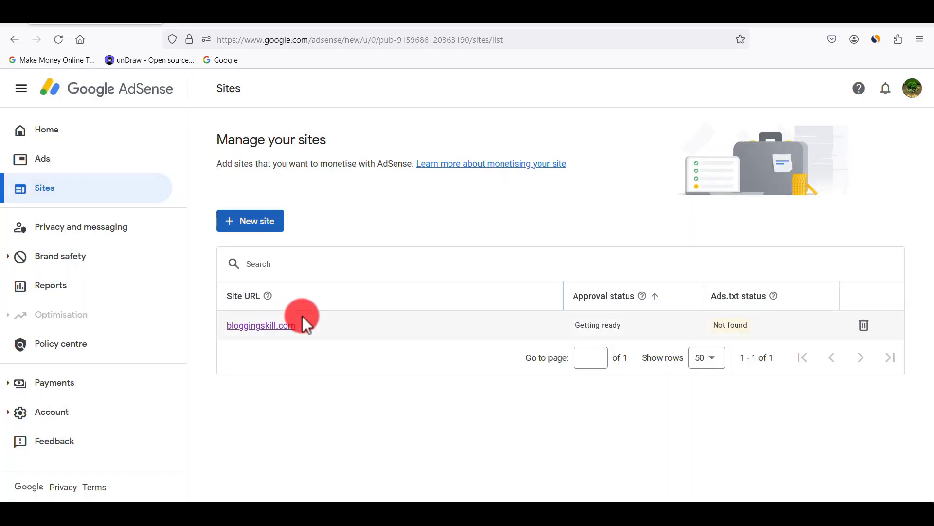
Step: Copy the AdSense code snippet from the site ownership verification details of bloggingskill.com
{"action": "left_click", "coordinate": [261, 327]}
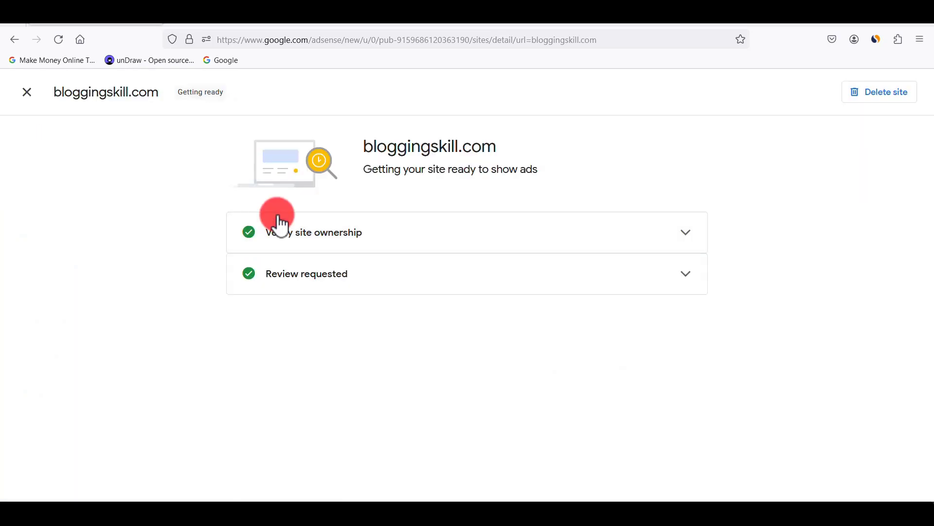
{"action": "left_click", "coordinate": [599, 244]}
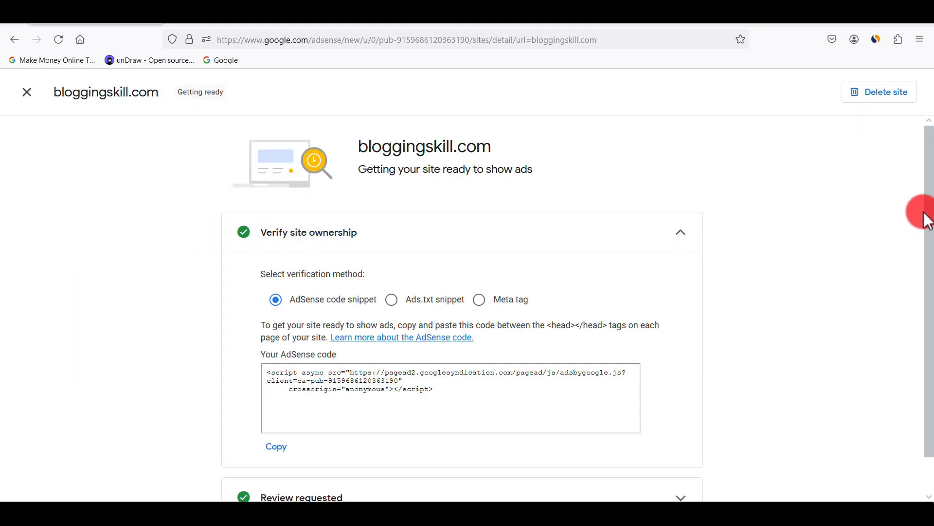
{"action": "left_click_drag", "start_coordinate": [926, 215], "coordinate": [930, 235]}
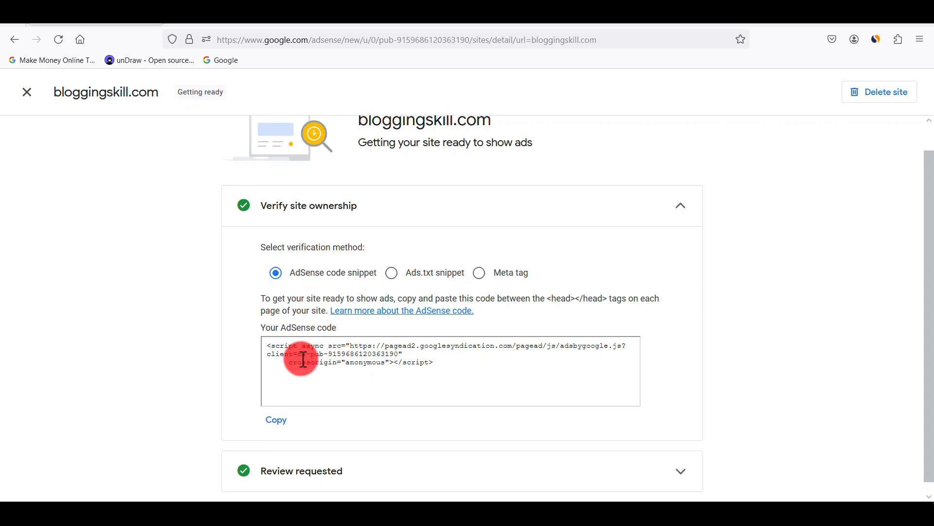
{"action": "left_click", "coordinate": [277, 419]}
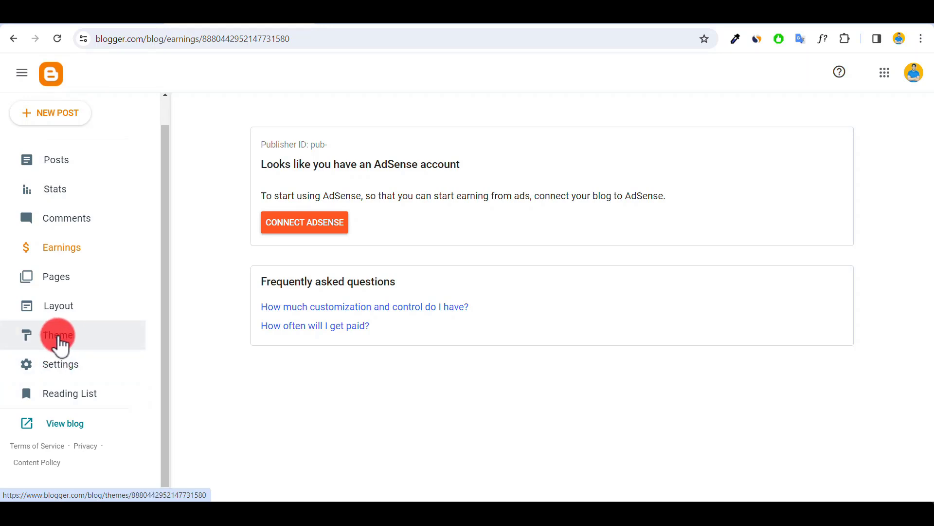
Step: Switch to Blogger and paste the copied AdSense code on a new line directly below the opening <head> tag in the theme's HTML
{"action": "left_click", "coordinate": [59, 342]}
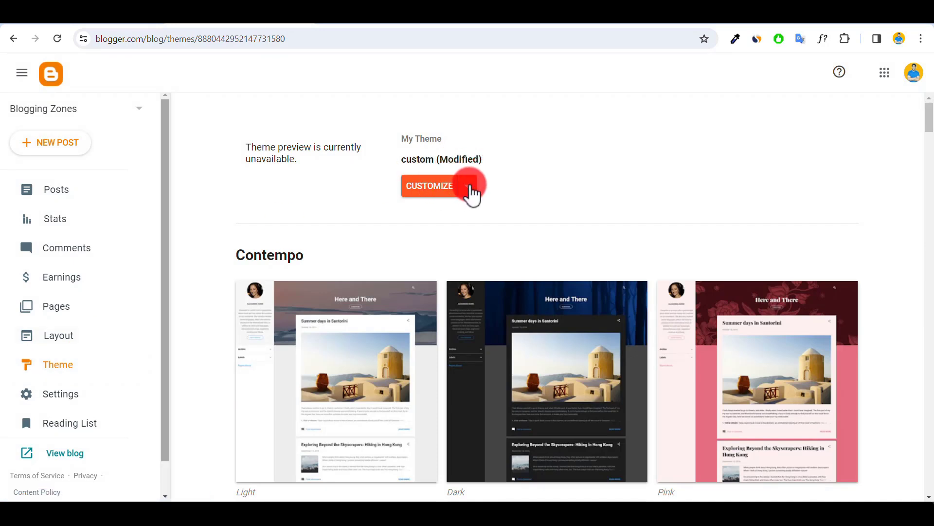
{"action": "left_click", "coordinate": [469, 187]}
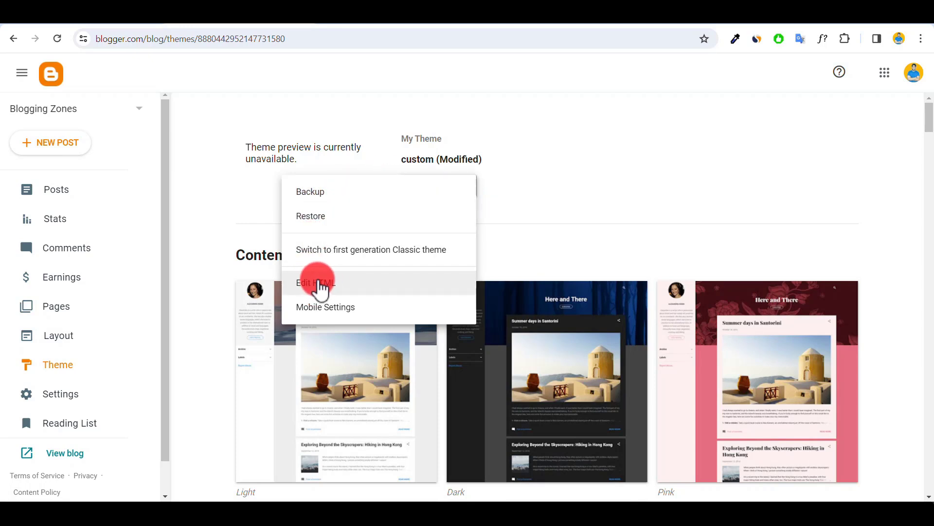
{"action": "left_click", "coordinate": [325, 280]}
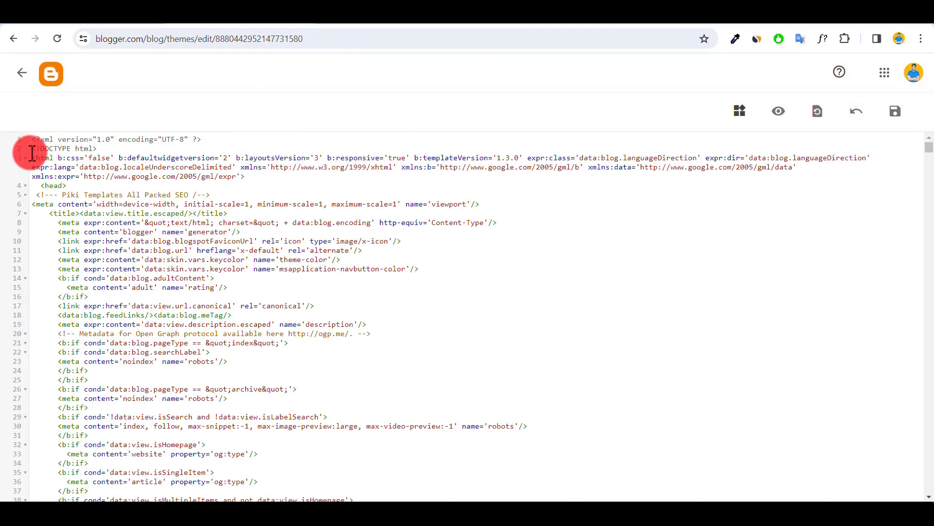
{"action": "left_click", "coordinate": [81, 191]}
{"action": "key", "text": "Return"}
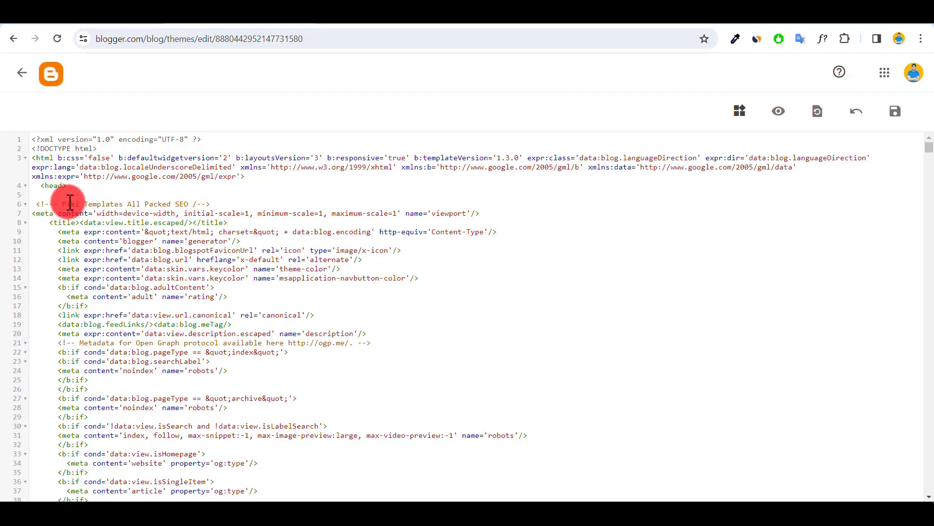
{"action": "right_click", "coordinate": [69, 201]}
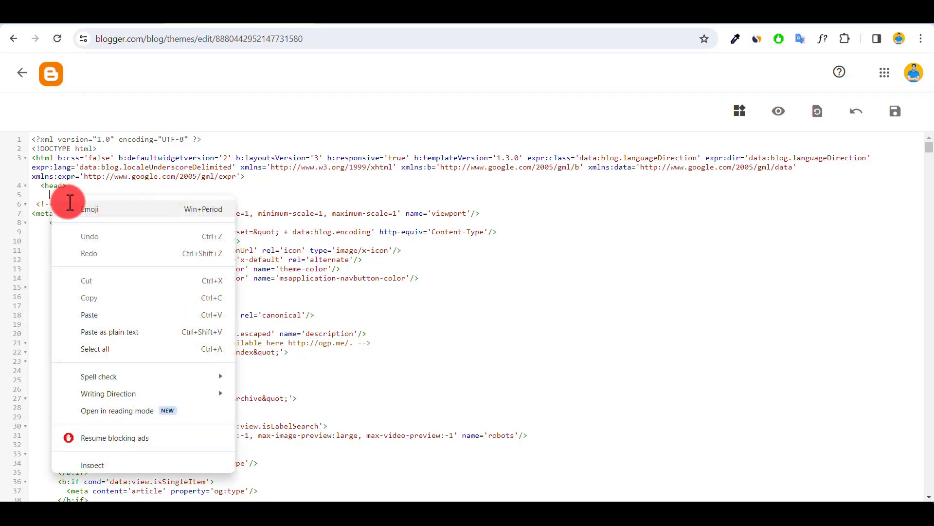
{"action": "left_click", "coordinate": [90, 316]}
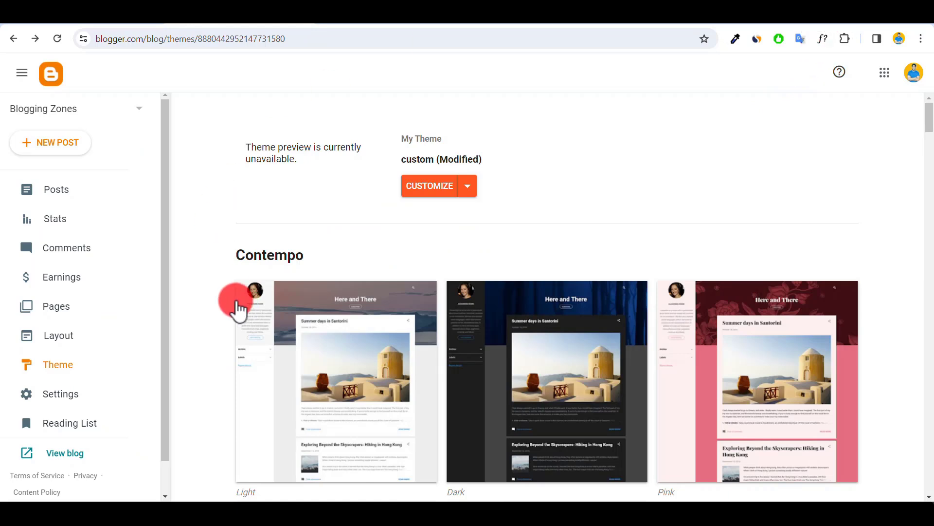
Step: Open the blog's Layout page and examine the ownership verification and review request details of bloggingskill.com in AdSense
{"action": "left_click", "coordinate": [65, 339]}
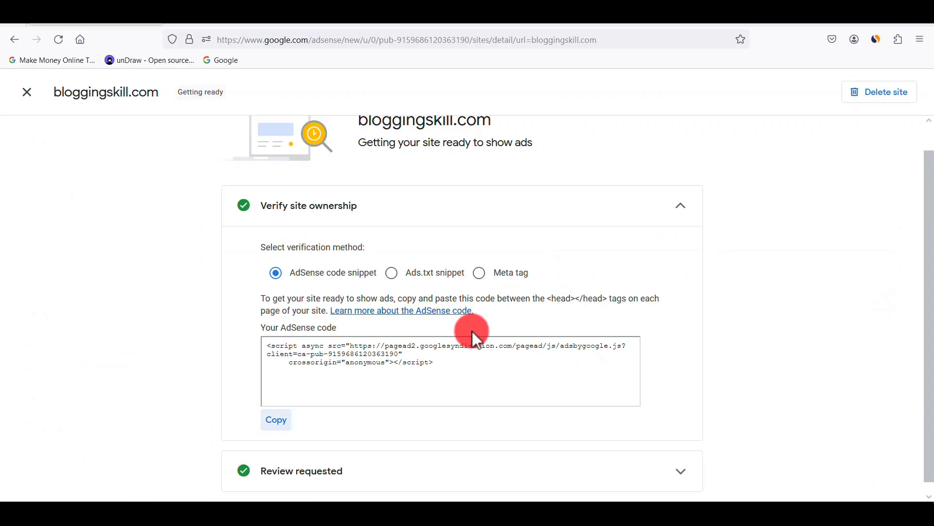
{"action": "scroll", "coordinate": [477, 332], "scroll_direction": "down", "scroll_amount": 1}
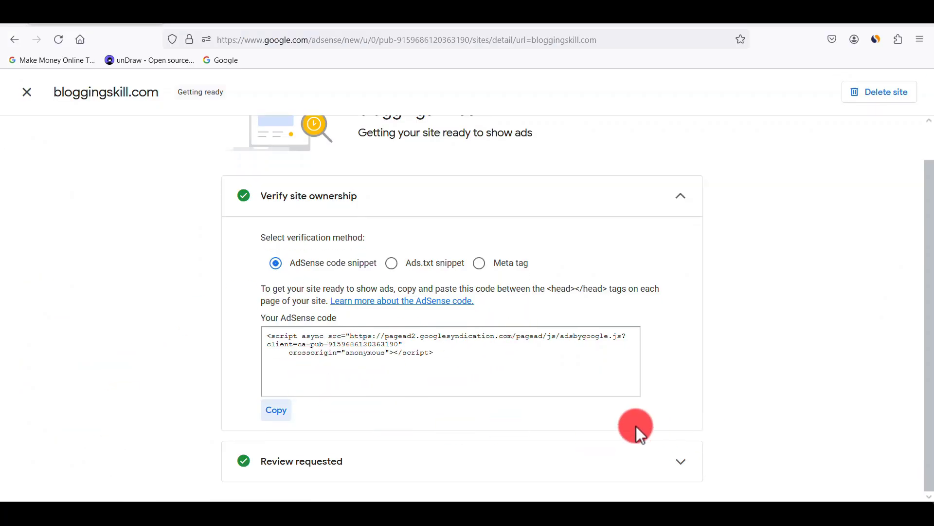
{"action": "left_click", "coordinate": [676, 205]}
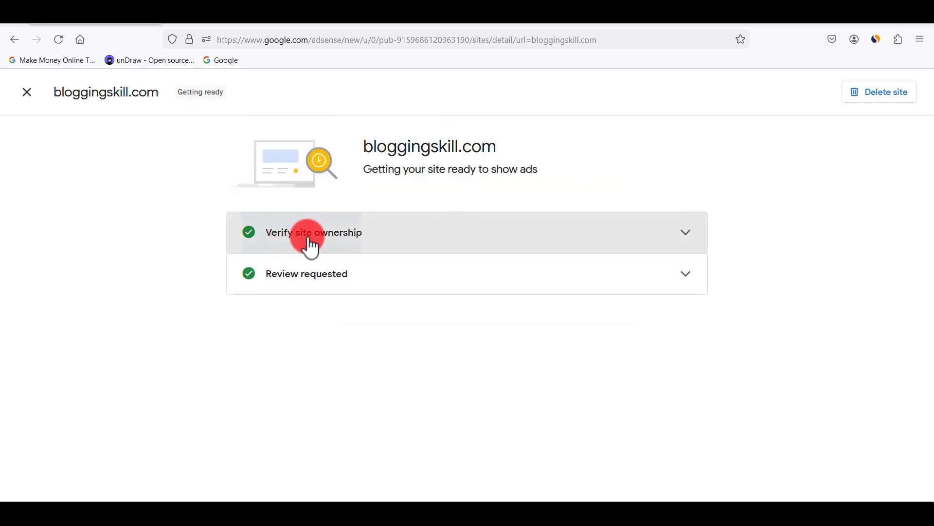
{"action": "left_click", "coordinate": [680, 281]}
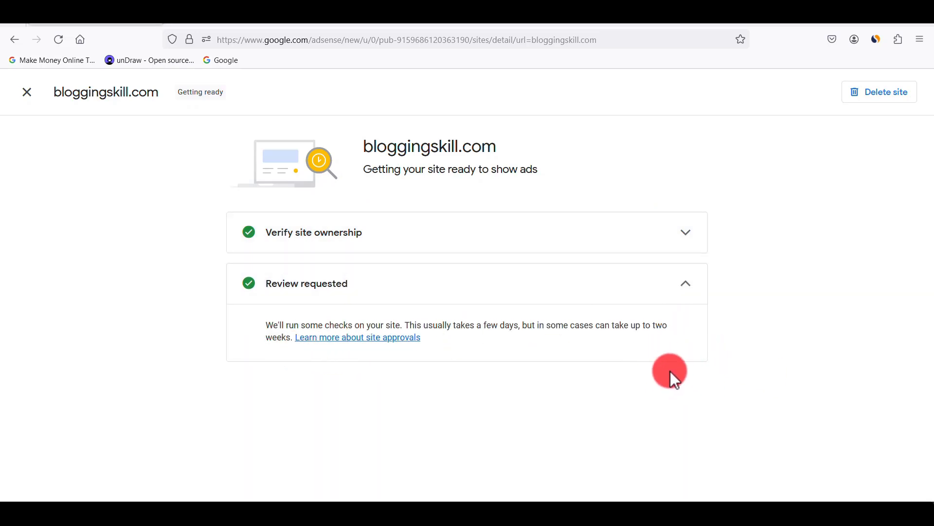
{"action": "left_click", "coordinate": [685, 291]}
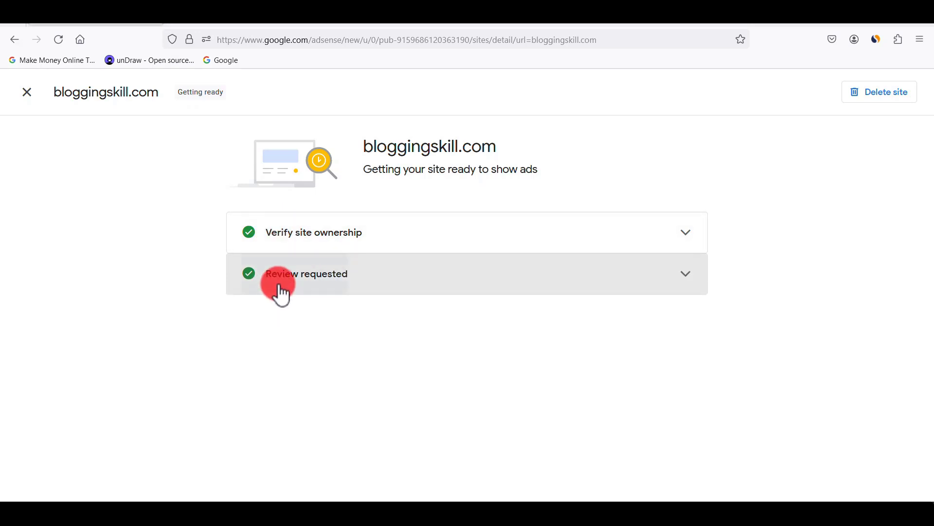
{"action": "left_click", "coordinate": [27, 95]}
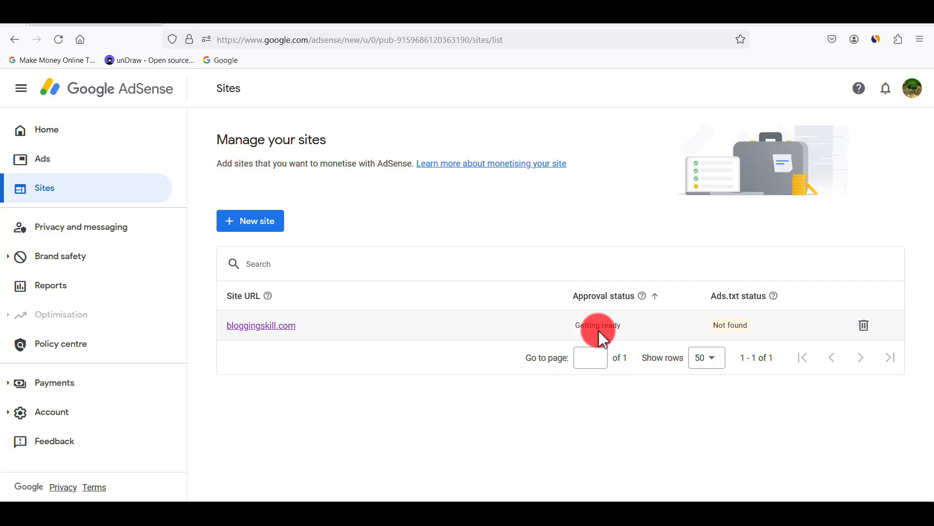
Step: Examine the Auto ads settings preview for bloggingskill.com and close it without applying changes
{"action": "left_click", "coordinate": [33, 165]}
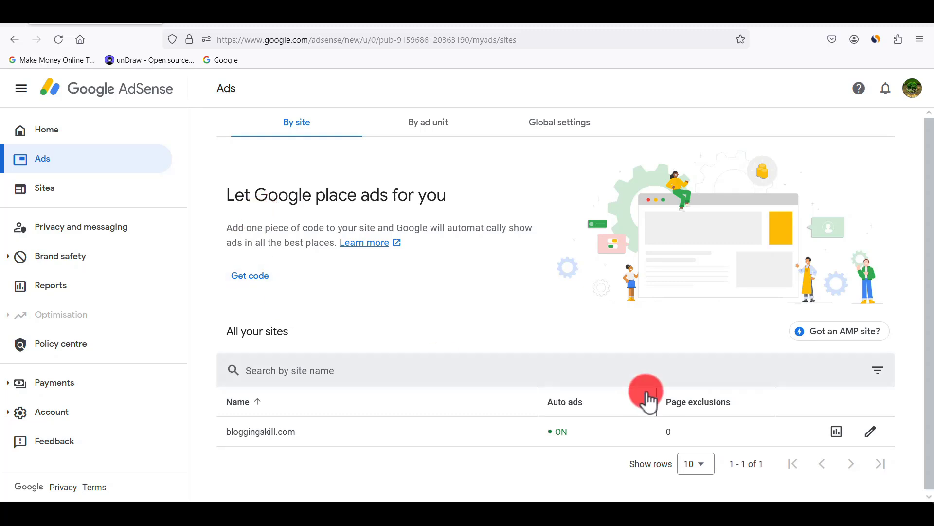
{"action": "left_click", "coordinate": [875, 437]}
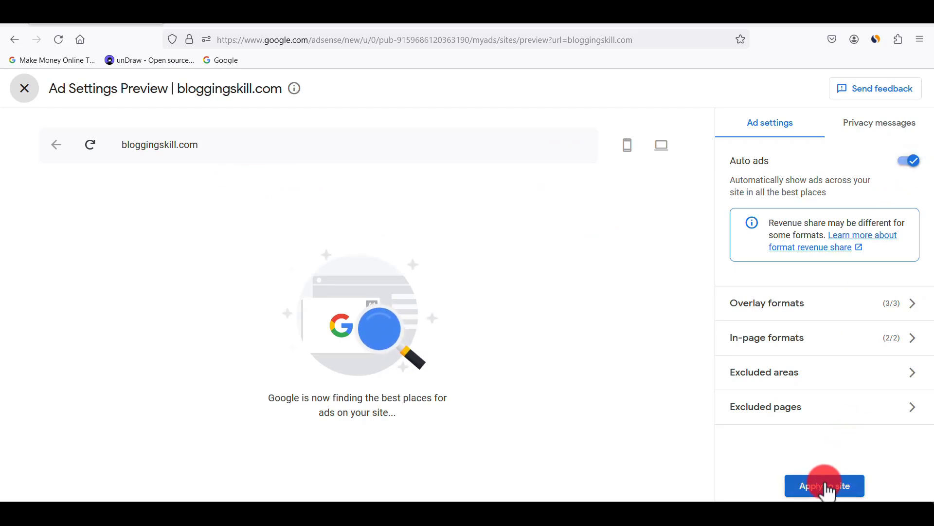
{"action": "left_click", "coordinate": [24, 88]}
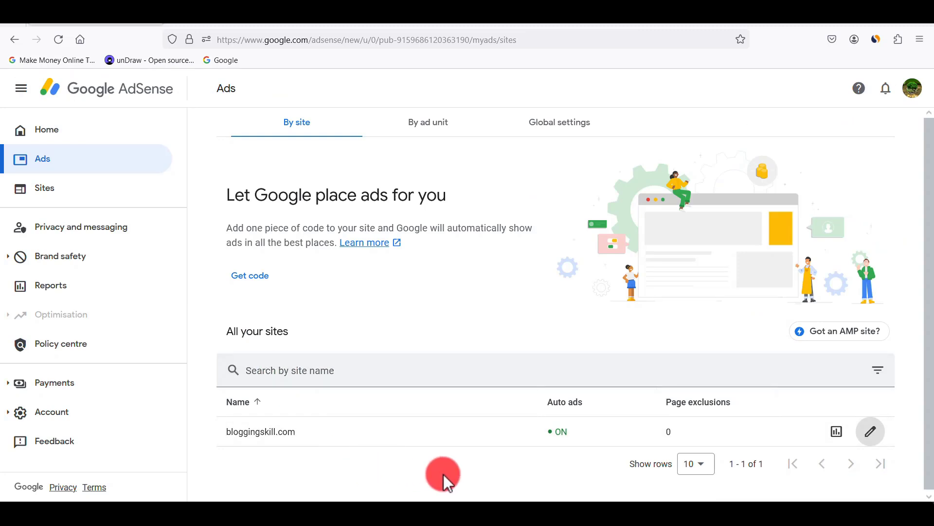
Step: Create a responsive, square-preview display ad unit named "df" and copy the HTML ad code labelled "Side Bar 1"
{"action": "left_click", "coordinate": [421, 134]}
{"action": "left_click", "coordinate": [279, 313]}
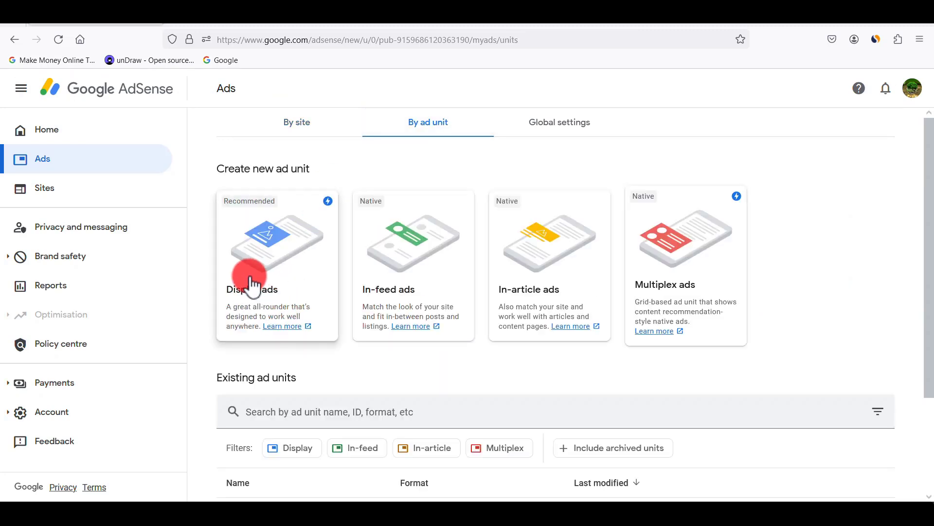
{"action": "left_click", "coordinate": [276, 284]}
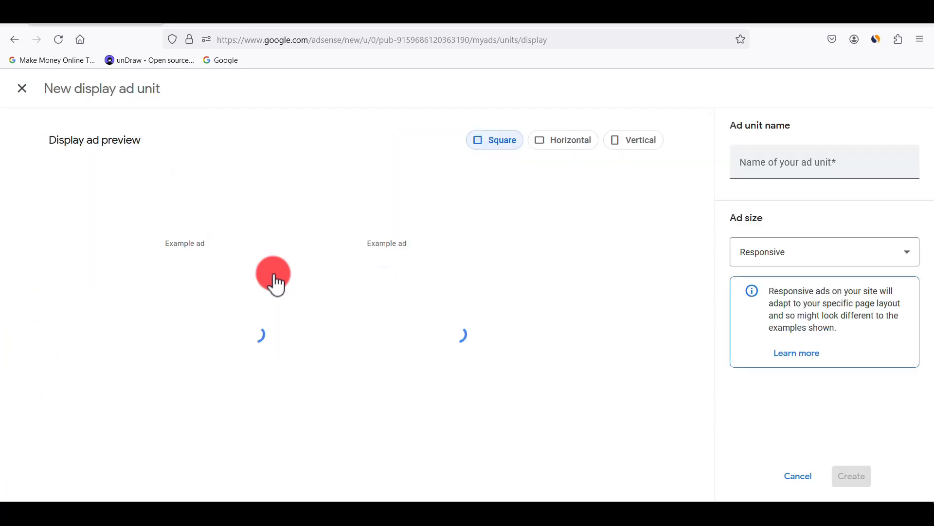
{"action": "left_click", "coordinate": [758, 167]}
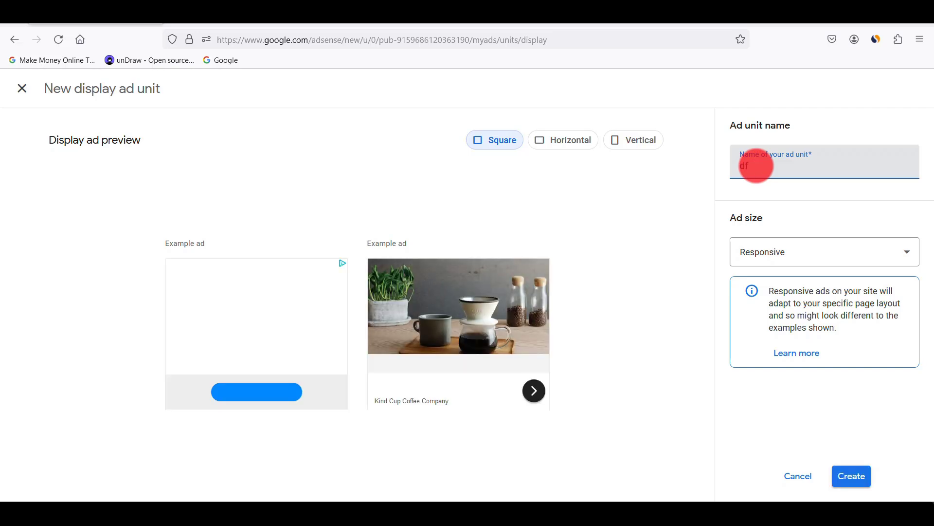
{"action": "type", "text": "df"}
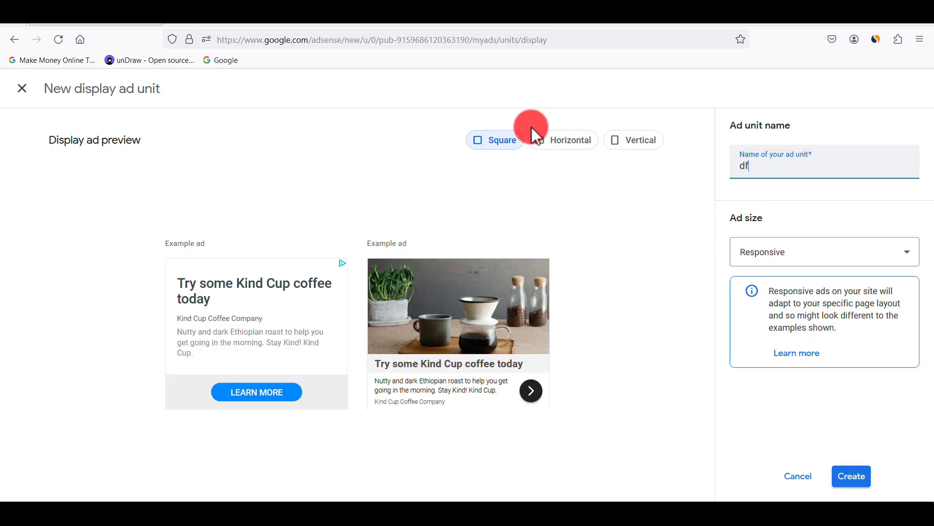
{"action": "left_click", "coordinate": [852, 480]}
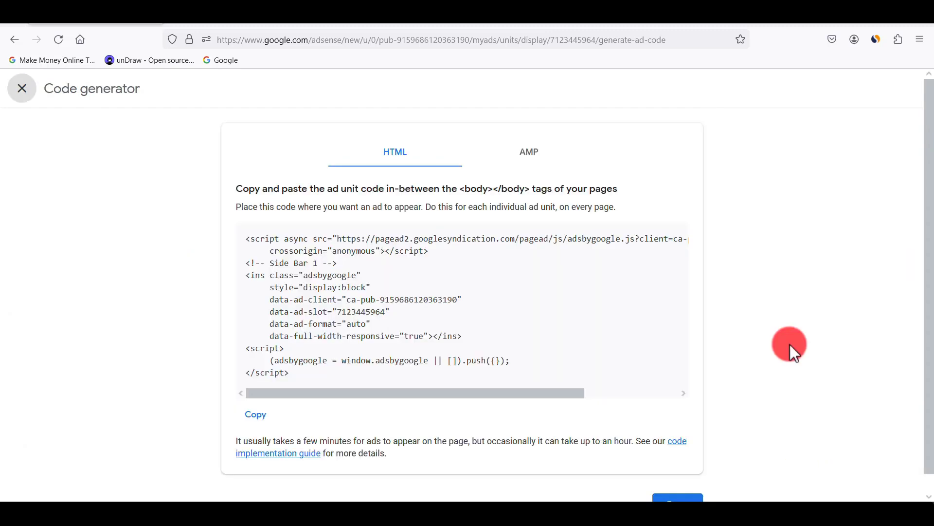
{"action": "left_click", "coordinate": [257, 415]}
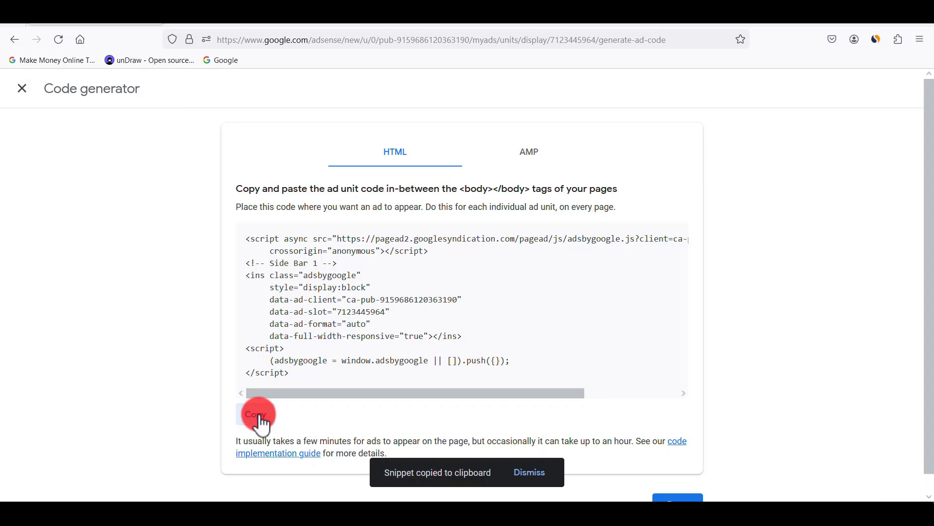
Step: Switch to Blogger's Layout page, replace the content of the HTML/JavaScript gadget under Ads Placement with the copied ad unit code, and save it
{"action": "left_click", "coordinate": [161, 514]}
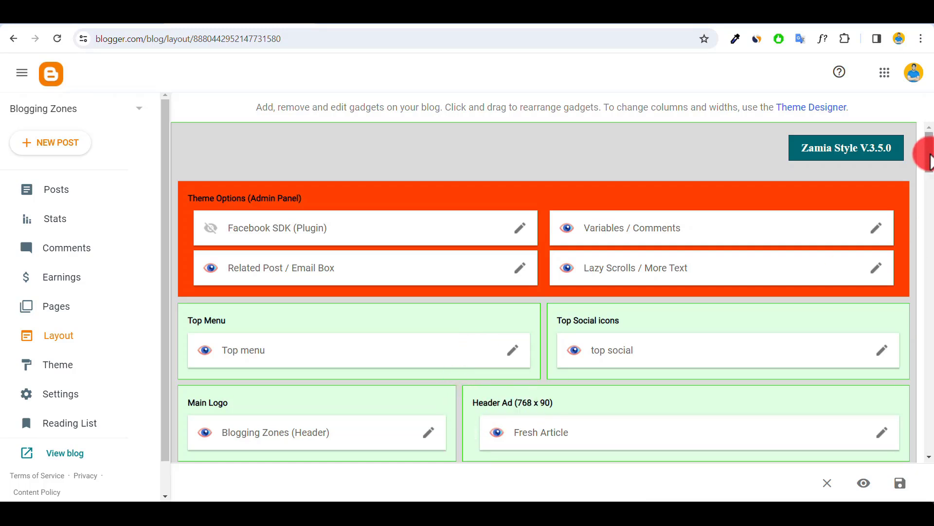
{"action": "left_click_drag", "start_coordinate": [927, 142], "coordinate": [929, 177]}
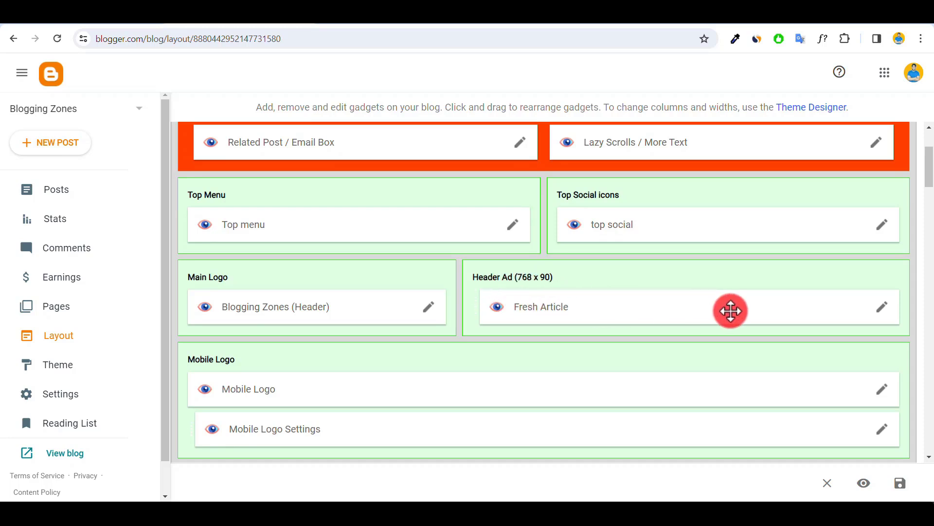
{"action": "left_click_drag", "start_coordinate": [930, 163], "coordinate": [933, 210]}
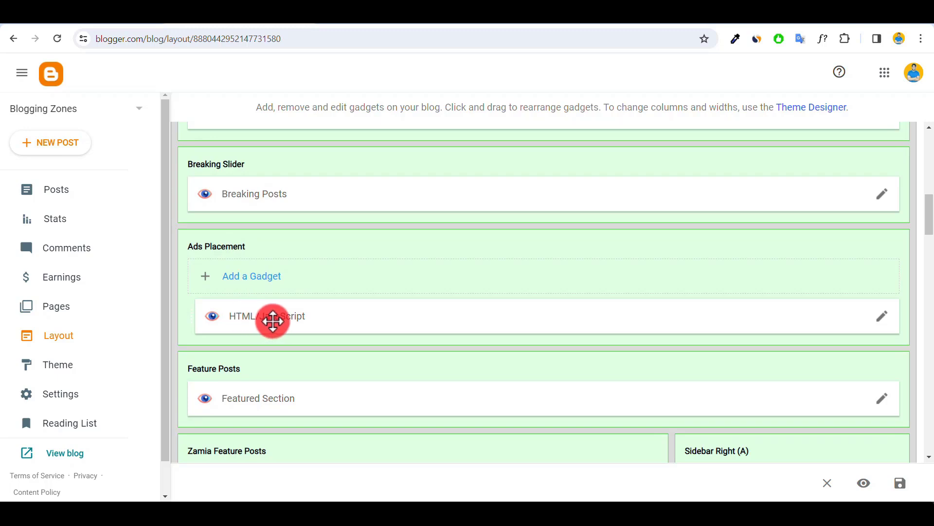
{"action": "left_click", "coordinate": [881, 319]}
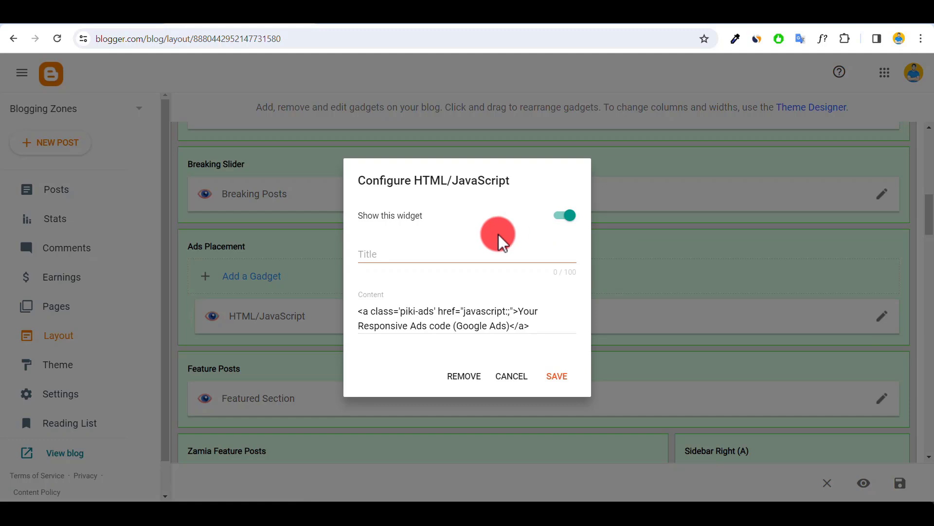
{"action": "left_click", "coordinate": [425, 322]}
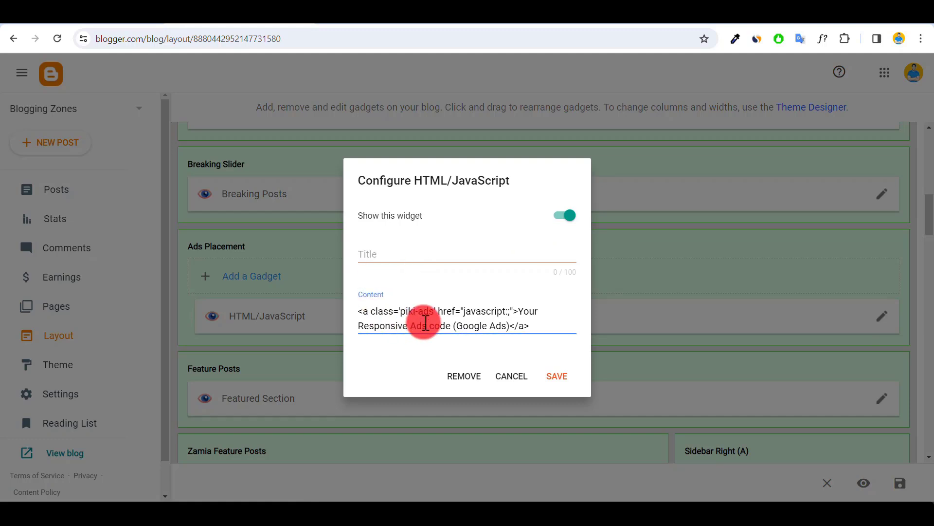
{"action": "key", "text": "ctrl+a"}
{"action": "key", "text": "BackSpace"}
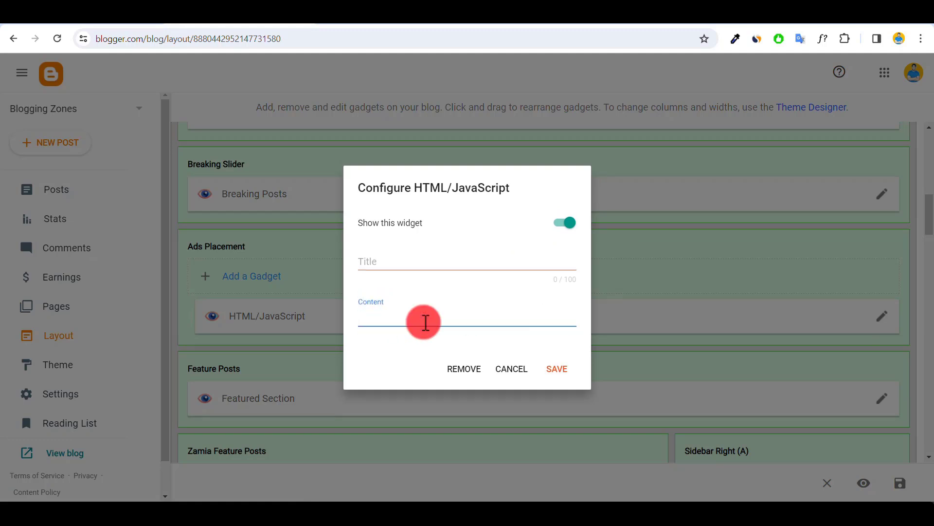
{"action": "key", "text": "ctrl+v"}
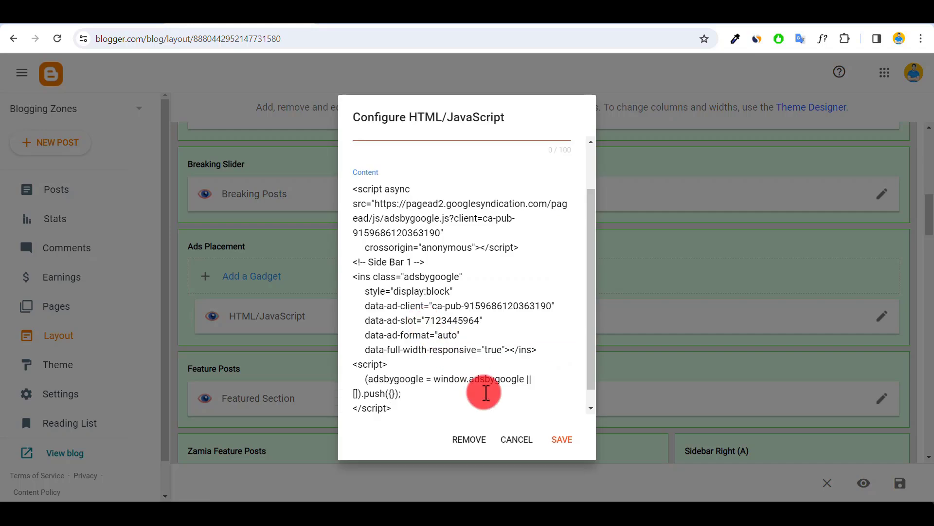
{"action": "left_click", "coordinate": [561, 439]}
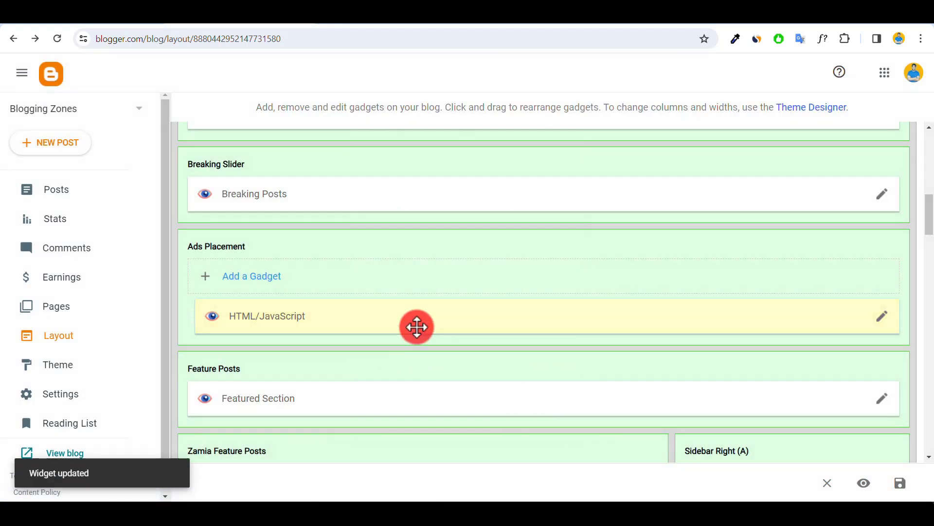
Step: Reload the live blog at bloggingzo.blogspot.com and examine the ad area between the breaking posts bar and the featured post
{"action": "left_click", "coordinate": [355, 25]}
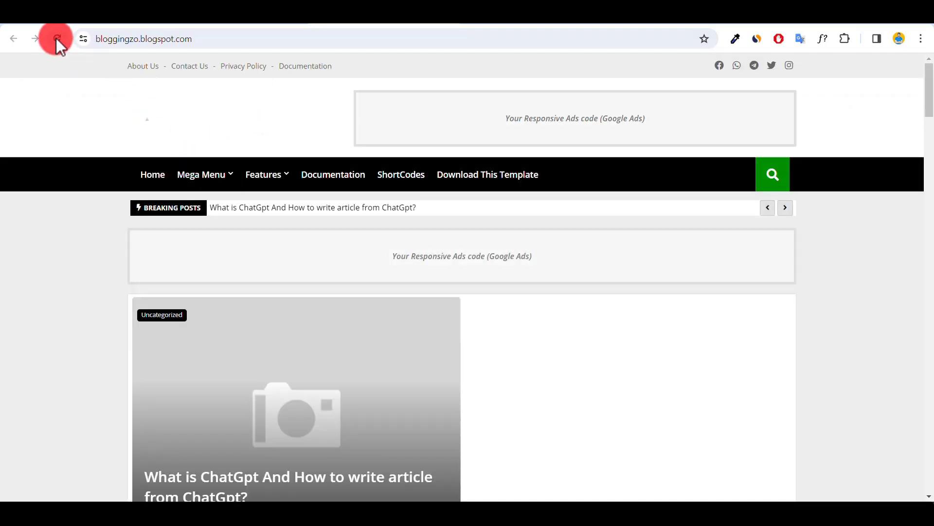
{"action": "left_click", "coordinate": [57, 39]}
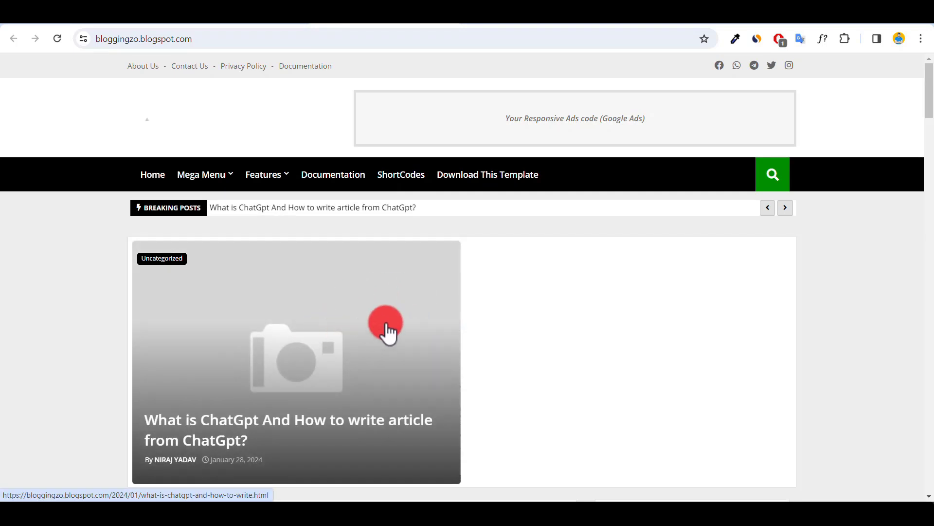
{"action": "scroll", "coordinate": [386, 330], "scroll_direction": "down", "scroll_amount": 5}
{"action": "scroll", "coordinate": [390, 317], "scroll_direction": "up", "scroll_amount": 5}
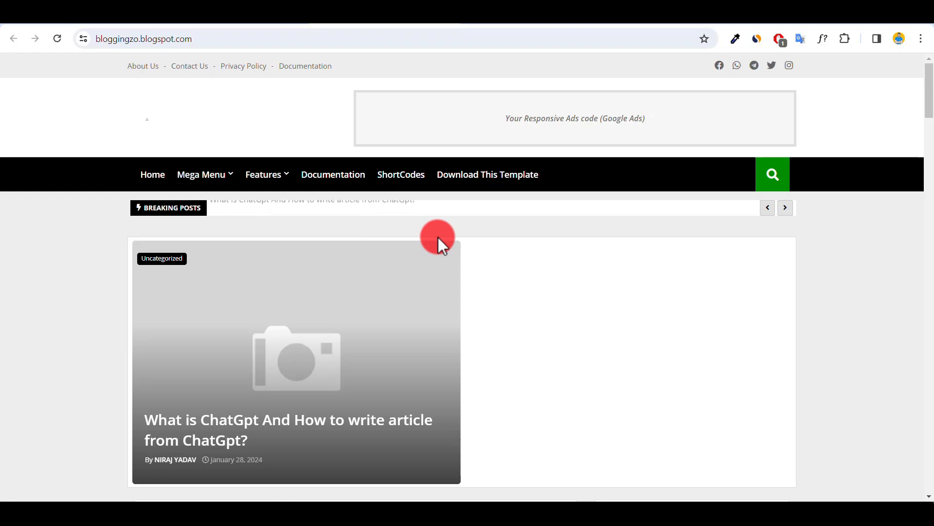
{"action": "scroll", "coordinate": [438, 237], "scroll_direction": "down", "scroll_amount": 5}
{"action": "scroll", "coordinate": [392, 240], "scroll_direction": "up", "scroll_amount": 5}
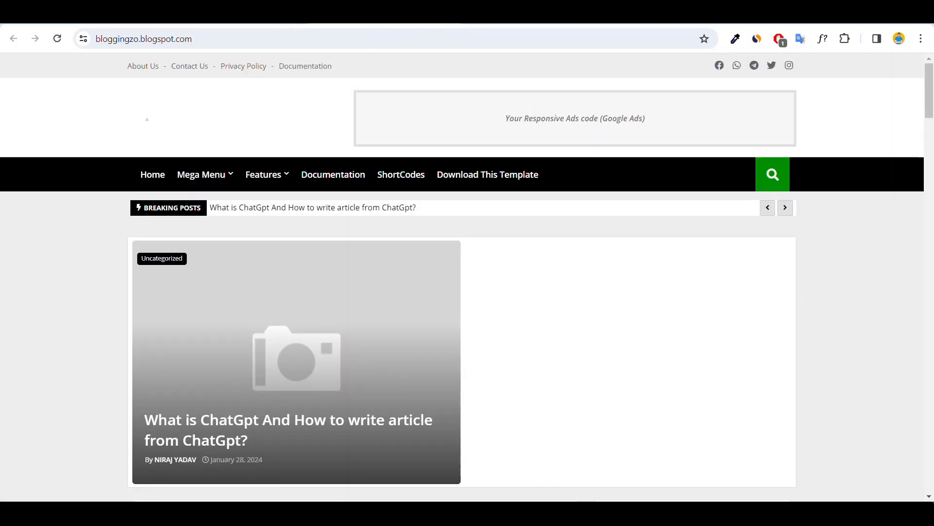
Step: Switch from the live blog back to the Blogger layout and on to the YouTube channel's videos page
{"action": "left_click", "coordinate": [225, 23]}
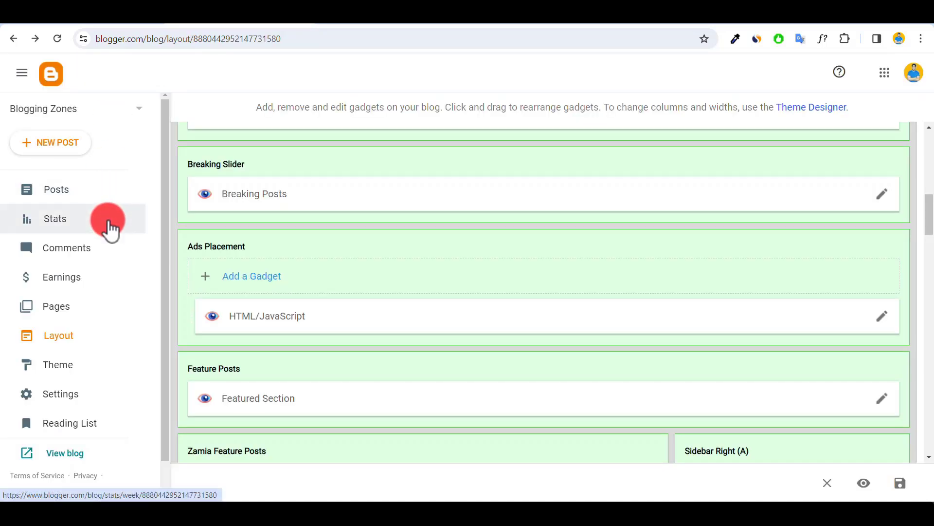
{"action": "left_click", "coordinate": [81, 21]}
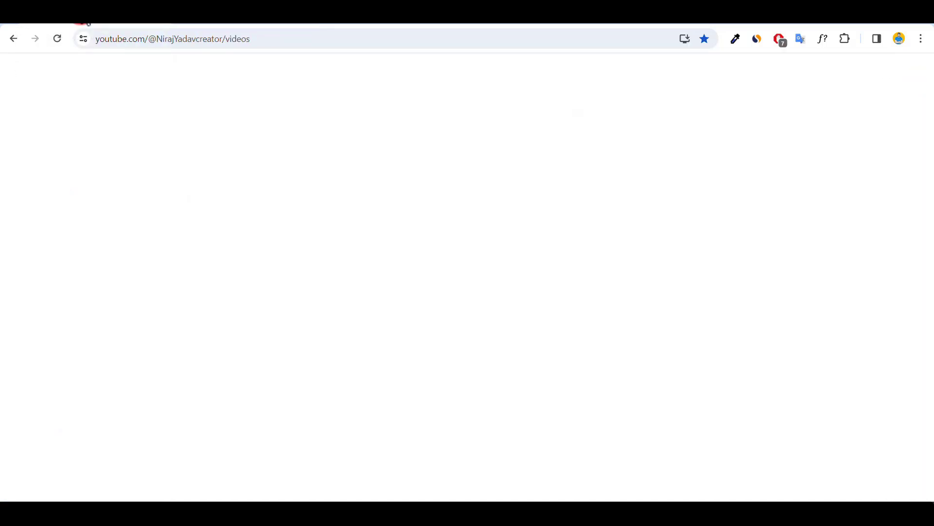